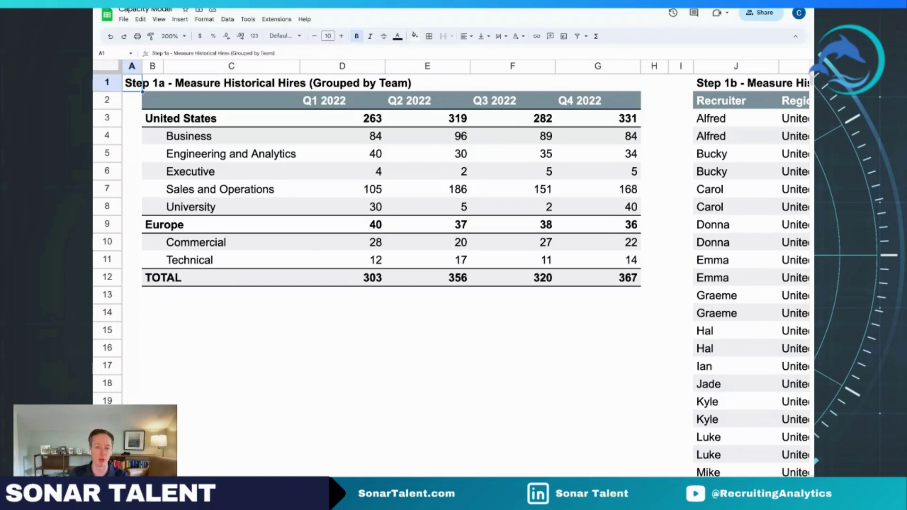
Review the 2022 historical hires in Step 1a, covering the quarterly totals and the Q1 figures of the United States and Europe teams.
{"action": "left_click_drag", "start_coordinate": [384, 279], "coordinate": [605, 288]}
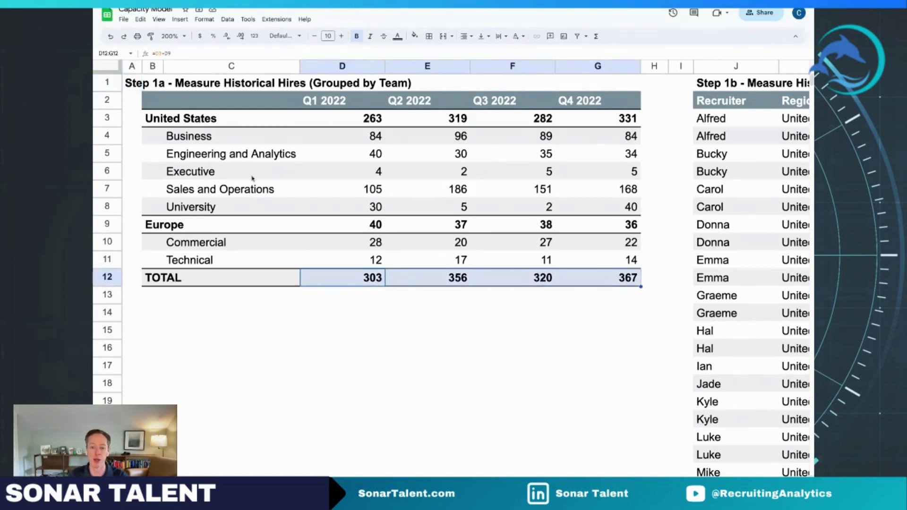
{"action": "left_click", "coordinate": [377, 136]}
{"action": "key", "text": "shift+Down"}
{"action": "key", "text": "shift+Down"}
{"action": "key", "text": "shift+Down"}
{"action": "key", "text": "shift+Down"}
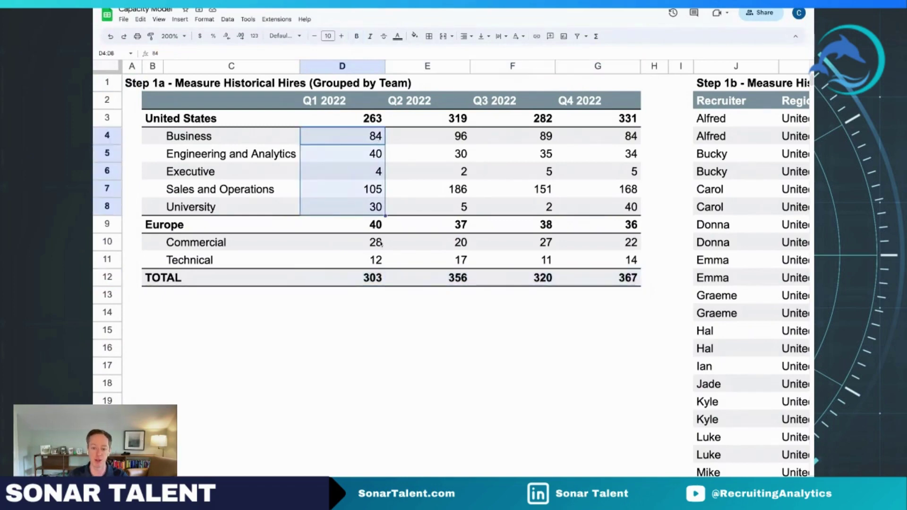
{"action": "left_click", "coordinate": [383, 243]}
{"action": "key", "text": "shift+Down"}
{"action": "left_click_drag", "start_coordinate": [382, 243], "coordinate": [381, 260]}
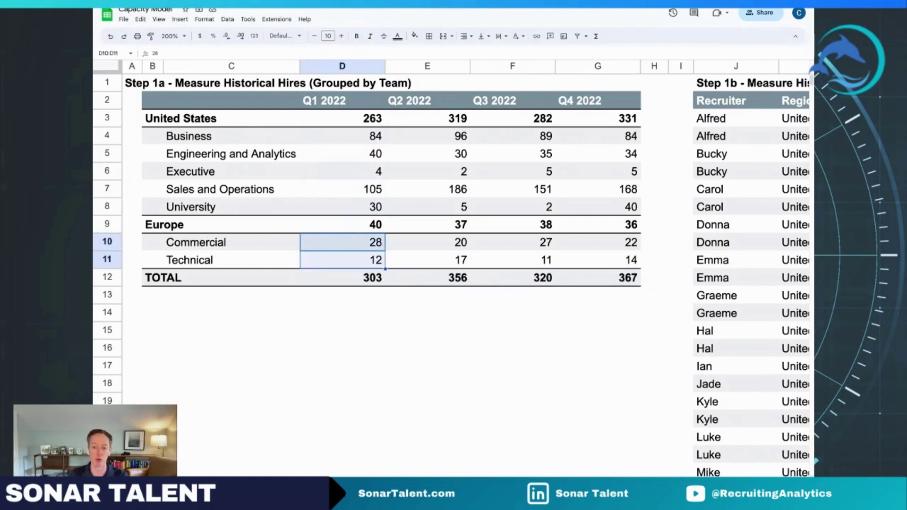
{"action": "left_click", "coordinate": [380, 137]}
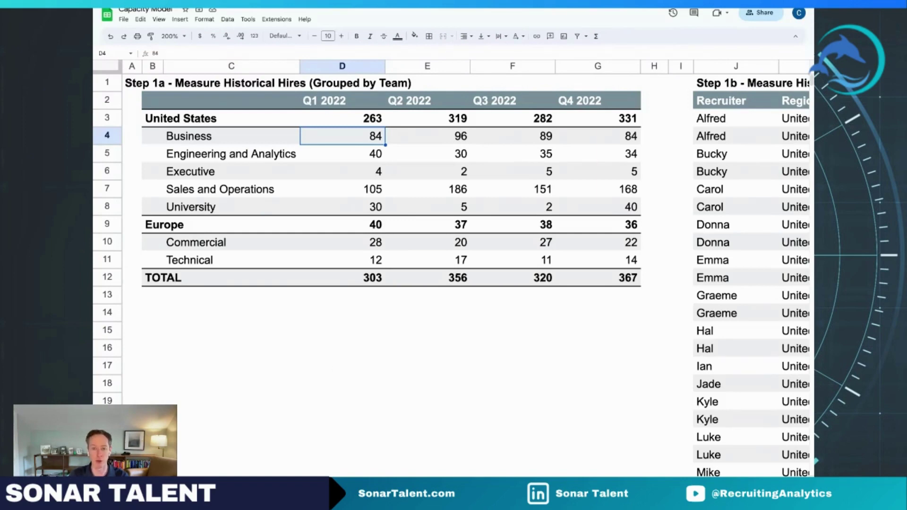
Look through the Step 1b historical recruiter attribution table from its first to its last recruiter rows.
{"action": "scroll", "coordinate": [465, 269], "scroll_direction": "right", "scroll_amount": 10}
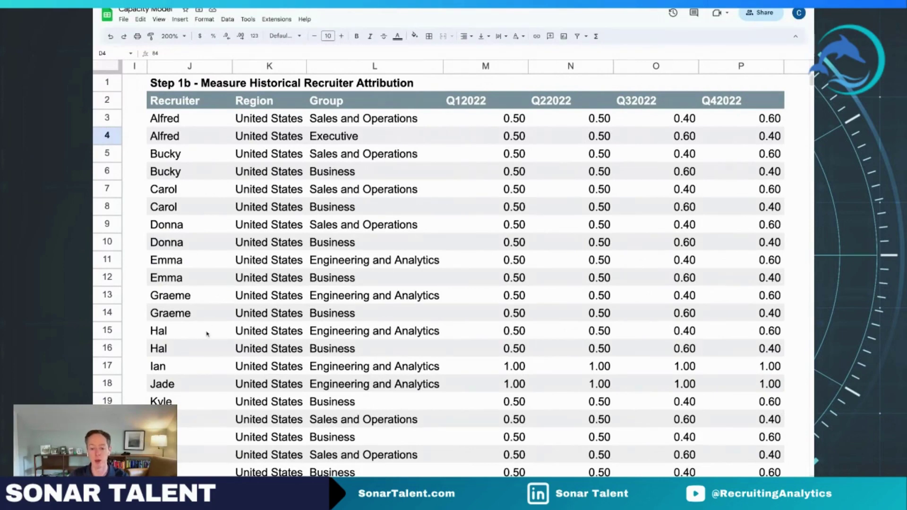
{"action": "scroll", "coordinate": [208, 334], "scroll_direction": "down", "scroll_amount": 3}
{"action": "scroll", "coordinate": [206, 334], "scroll_direction": "down", "scroll_amount": 1}
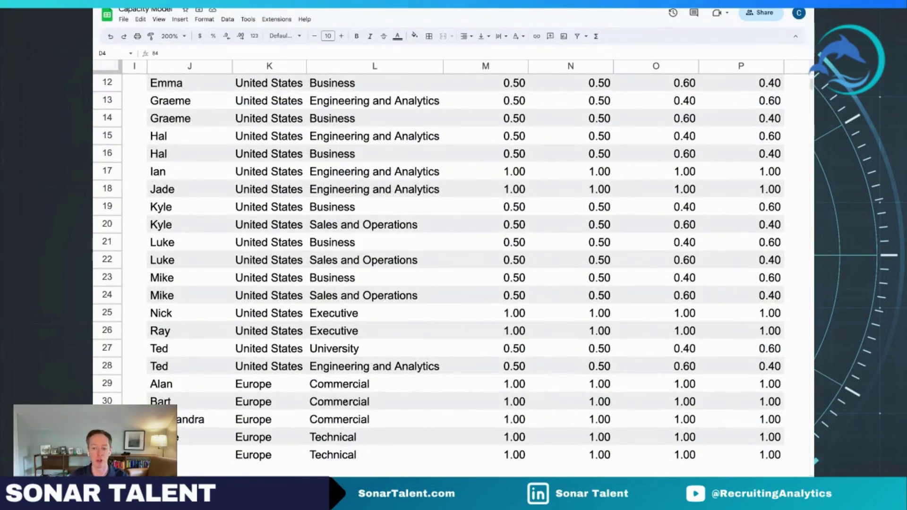
{"action": "scroll", "coordinate": [353, 397], "scroll_direction": "up", "scroll_amount": 4}
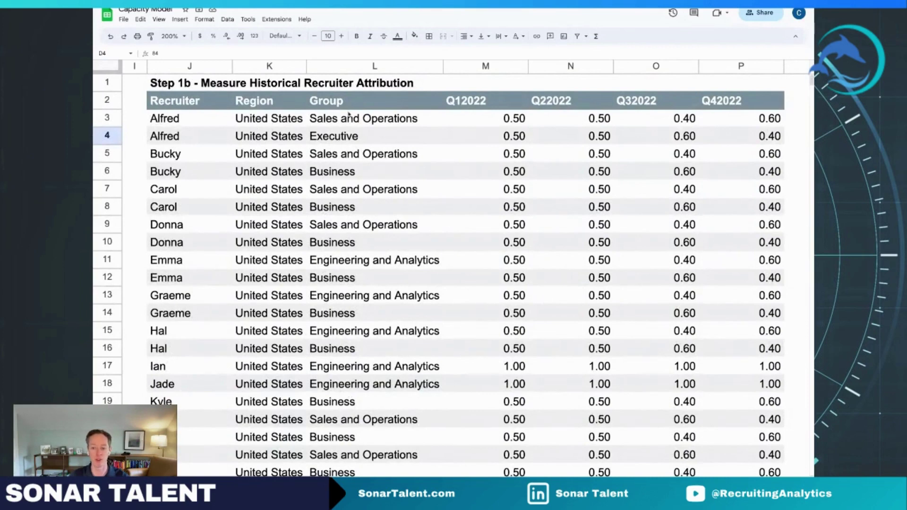
Compare how recruiters' time is split between two groups per quarter, for the first recruiter and the University recruiter.
{"action": "left_click", "coordinate": [519, 121]}
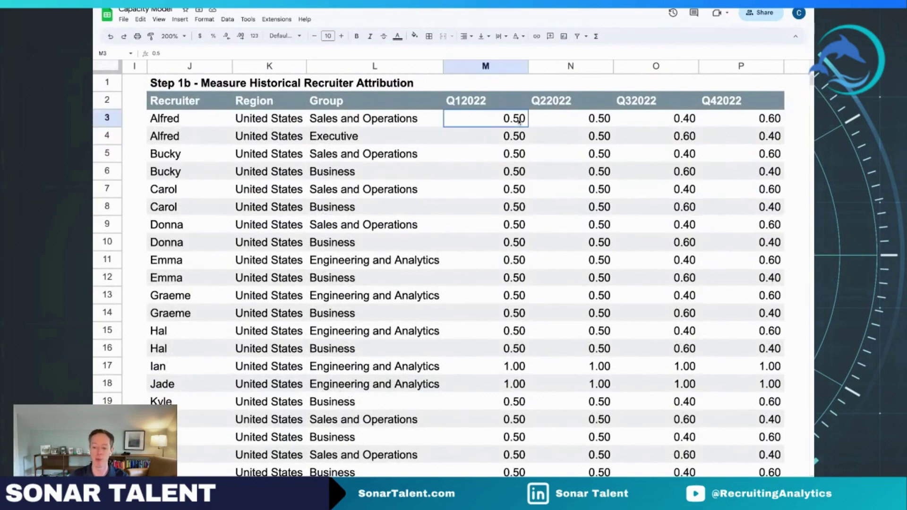
{"action": "key", "text": "shift+Down"}
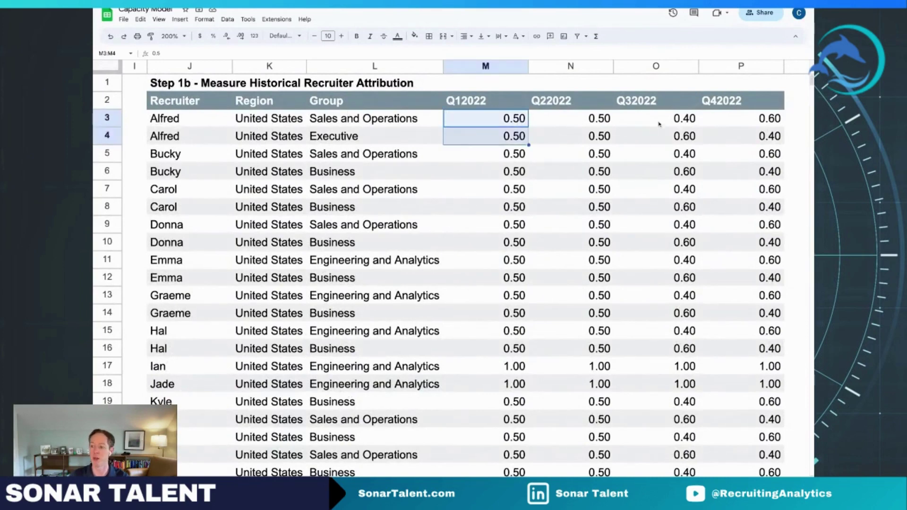
{"action": "left_click", "coordinate": [668, 119]}
{"action": "key", "text": "shift+Down"}
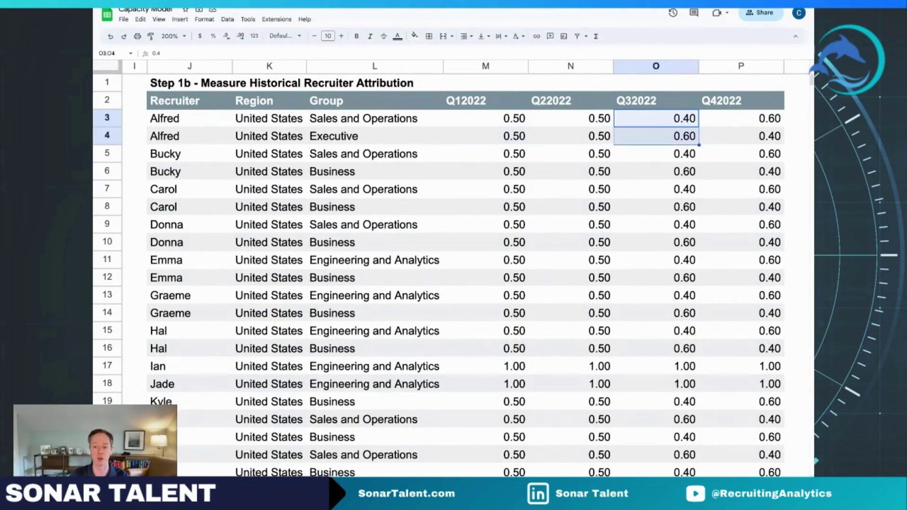
{"action": "left_click", "coordinate": [741, 117]}
{"action": "key", "text": "shift+Down"}
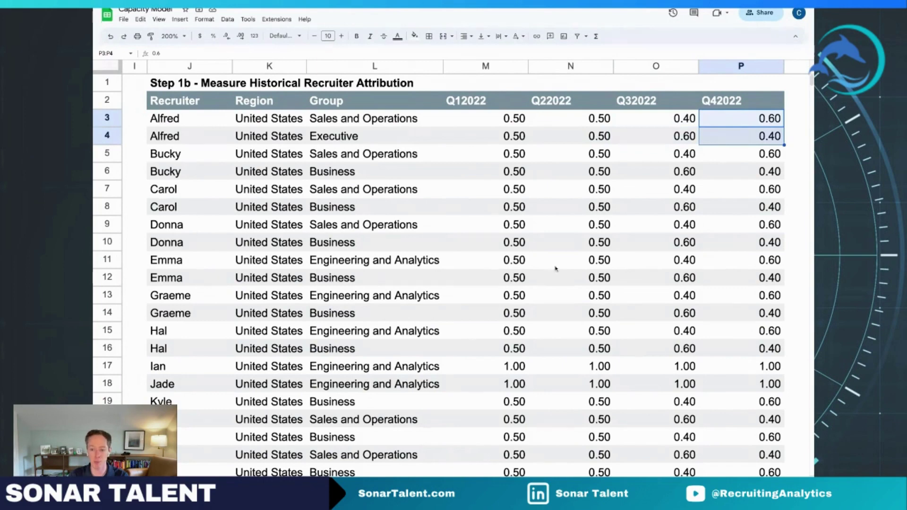
{"action": "scroll", "coordinate": [555, 268], "scroll_direction": "down", "scroll_amount": 6}
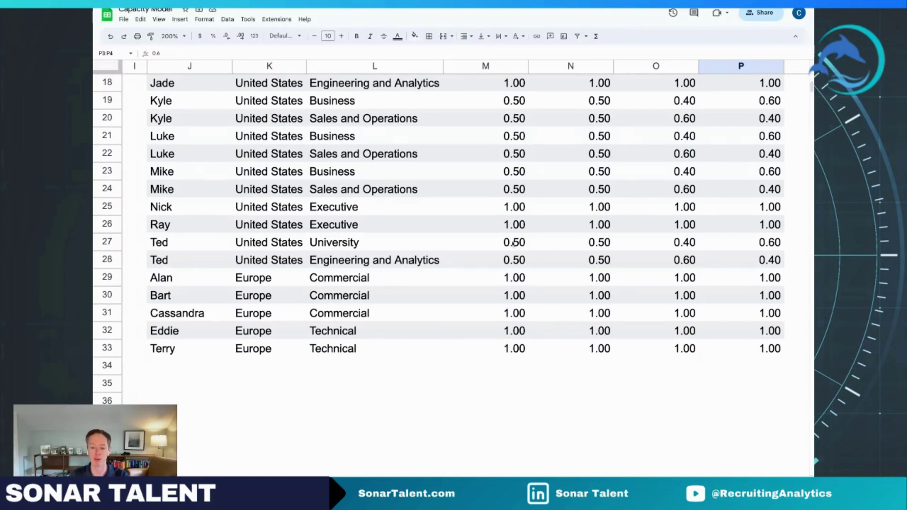
{"action": "left_click_drag", "start_coordinate": [513, 253], "coordinate": [513, 250]}
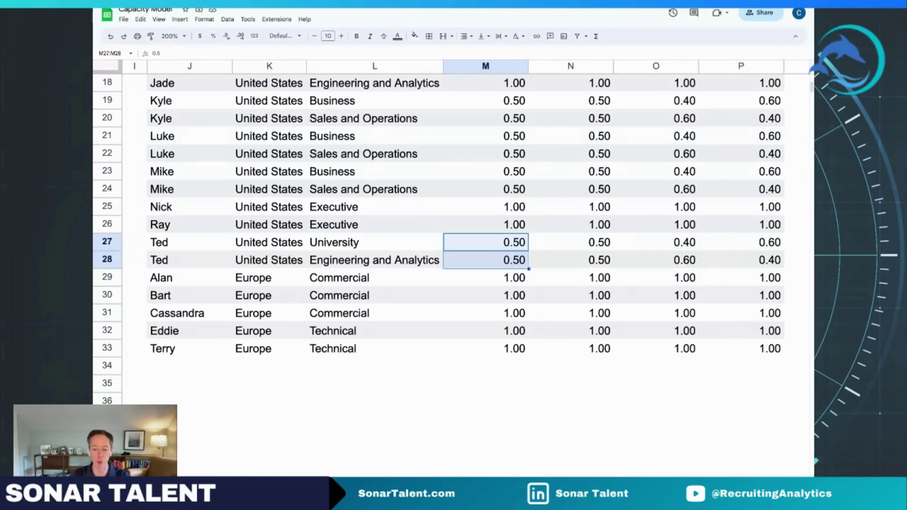
Go to the sheet combining historical hires with recruiter allocation and examine both tables, including the United States Business allocation for Q1 2022.
{"action": "key", "text": "ctrl+Home"}
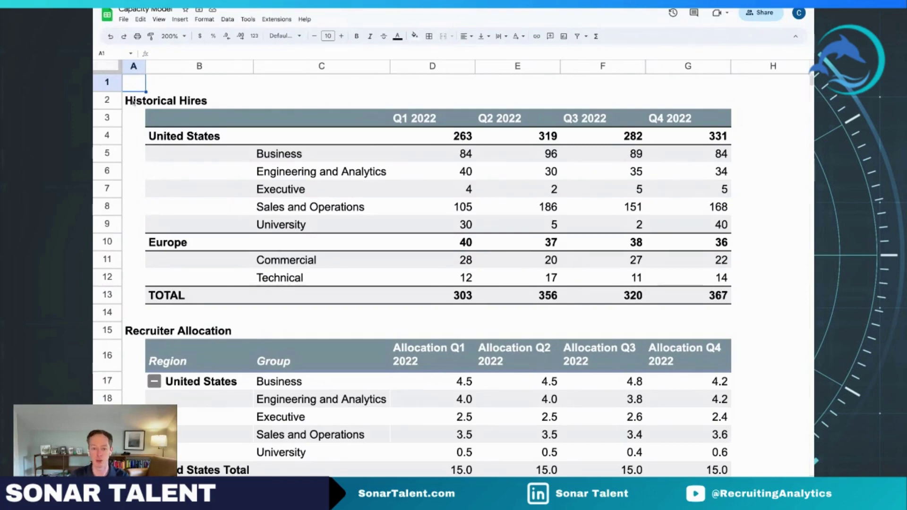
{"action": "left_click", "coordinate": [156, 118]}
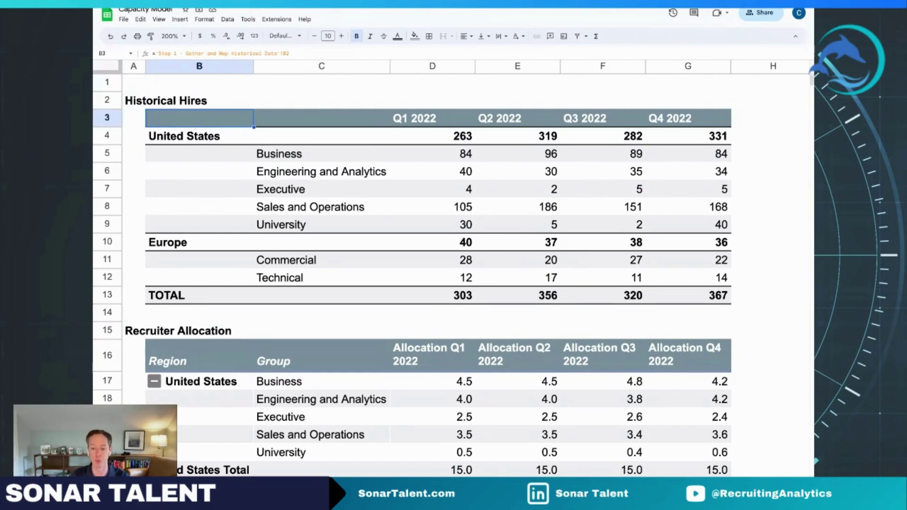
{"action": "scroll", "coordinate": [280, 252], "scroll_direction": "down", "scroll_amount": 4}
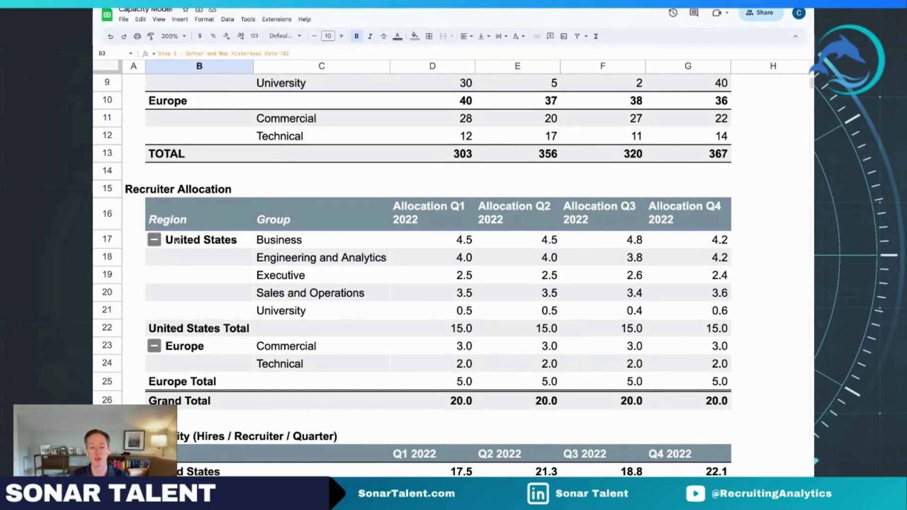
{"action": "left_click", "coordinate": [167, 221]}
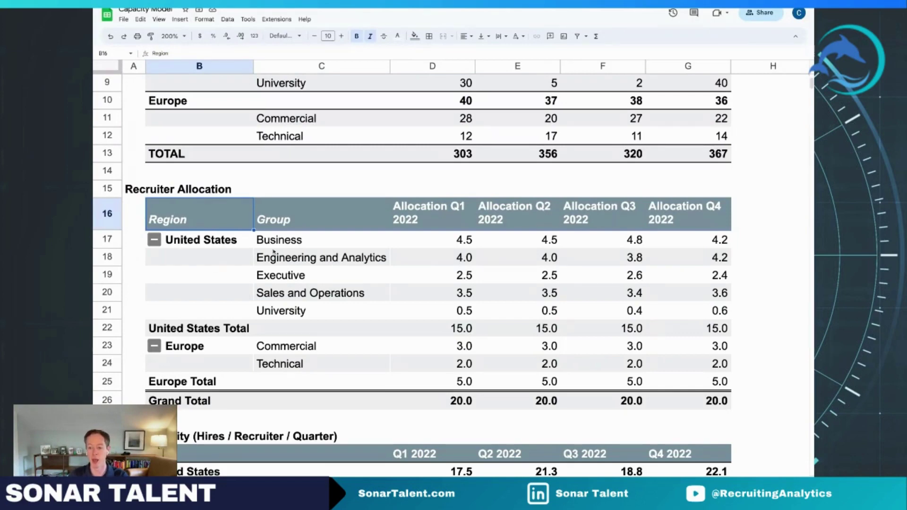
{"action": "left_click", "coordinate": [447, 242]}
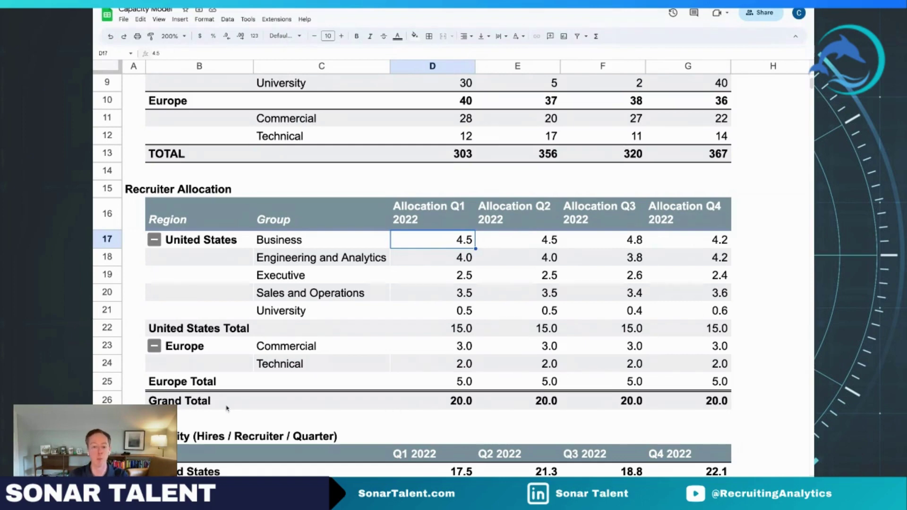
Check the Grand Total of the Recruiter Allocation table across all four quarters of 2022.
{"action": "left_click", "coordinate": [462, 402]}
{"action": "key", "text": "shift+Right"}
{"action": "key", "text": "shift+Right"}
{"action": "key", "text": "shift+Right"}
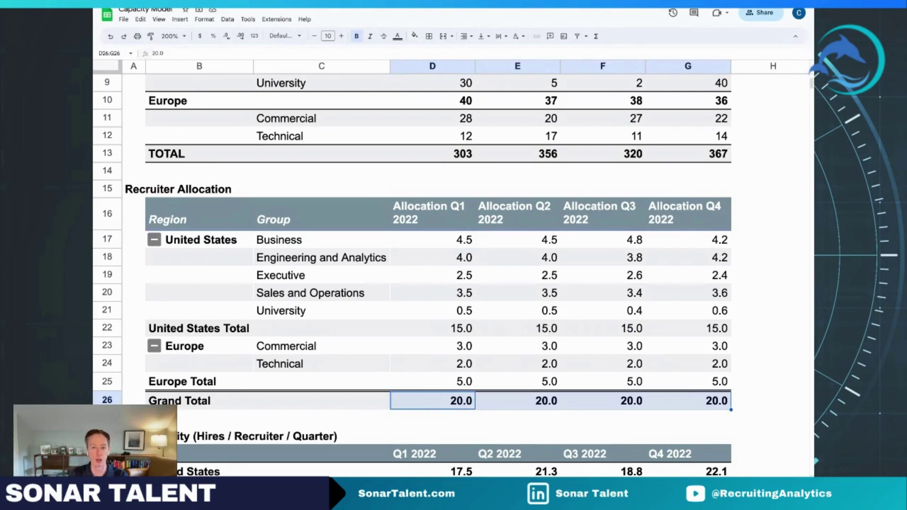
{"action": "left_click", "coordinate": [469, 408]}
{"action": "left_click", "coordinate": [501, 407]}
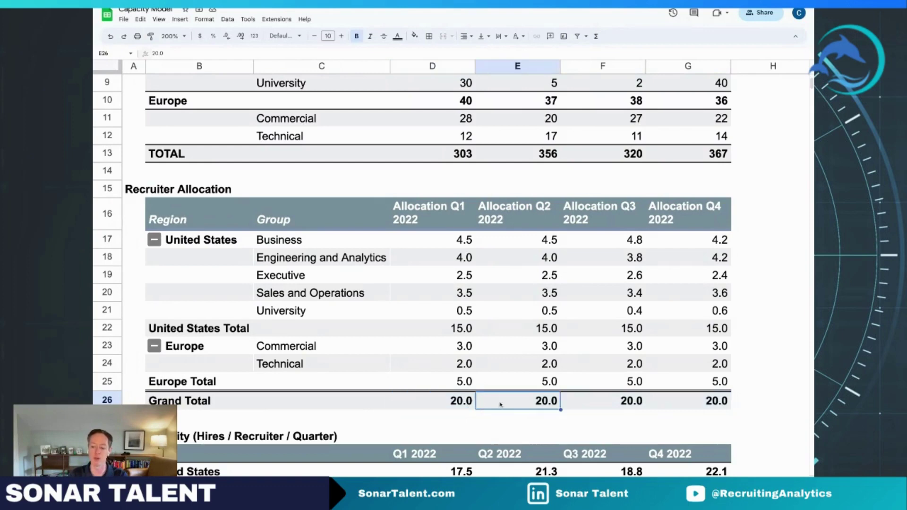
{"action": "left_click", "coordinate": [587, 406]}
{"action": "left_click", "coordinate": [698, 405]}
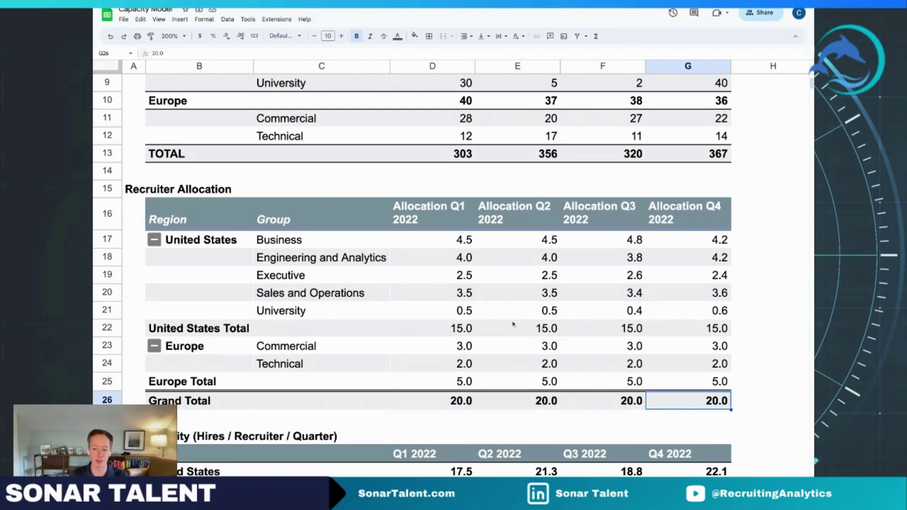
Examine the Productivity (Hires / Recruiter / Quarter) table, covering the quarterly totals and the Q1 values for Executive and University.
{"action": "scroll", "coordinate": [514, 324], "scroll_direction": "down", "scroll_amount": 3}
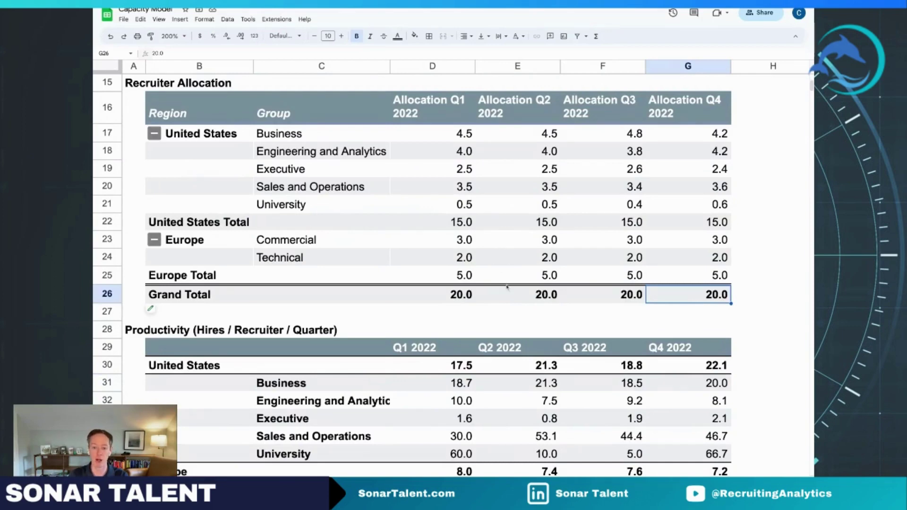
{"action": "scroll", "coordinate": [507, 287], "scroll_direction": "down", "scroll_amount": 2}
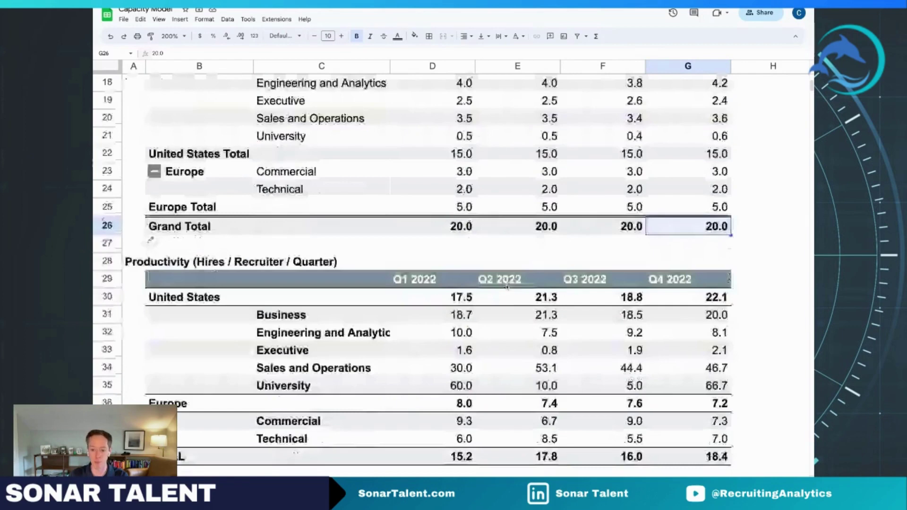
{"action": "scroll", "coordinate": [507, 287], "scroll_direction": "down", "scroll_amount": 3}
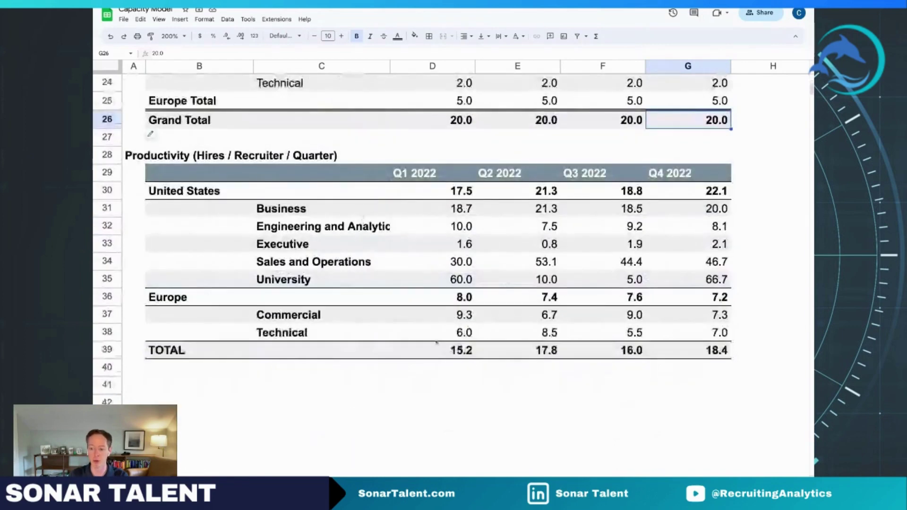
{"action": "left_click_drag", "start_coordinate": [436, 350], "coordinate": [714, 350]}
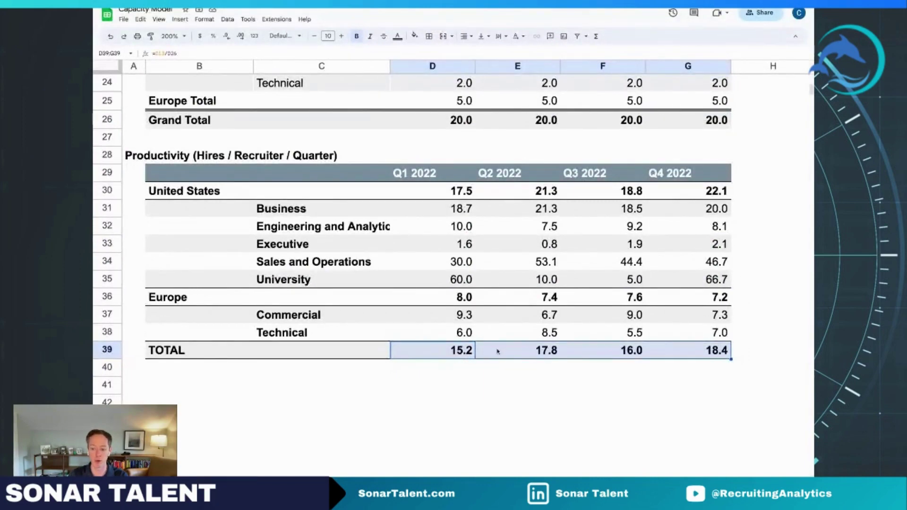
{"action": "left_click", "coordinate": [468, 246]}
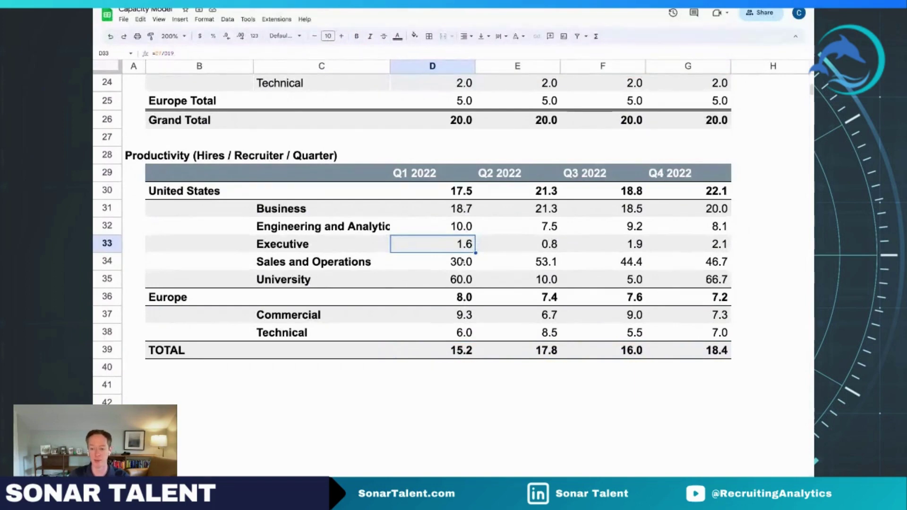
{"action": "left_click", "coordinate": [461, 280]}
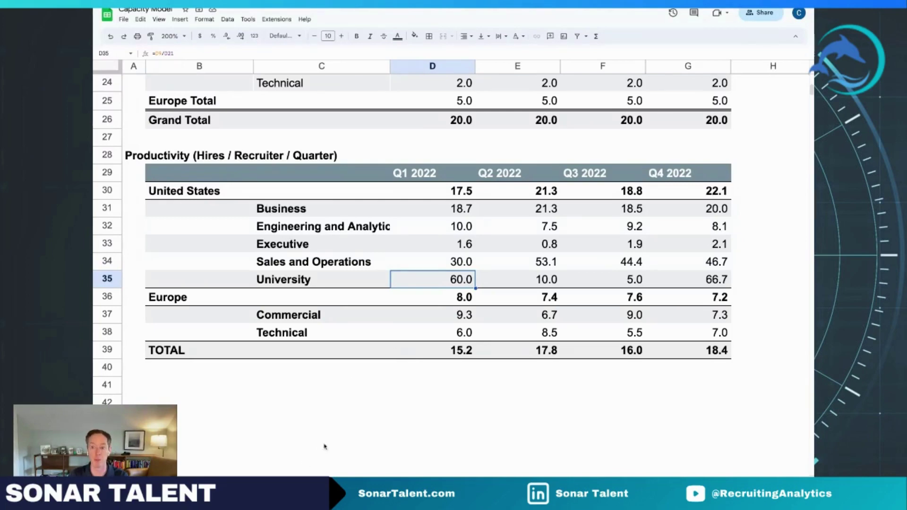
Switch to the Step 3 sheet and set the first quarter header of the Project Hires by Quarter table to Q1 2023.
{"action": "scroll", "coordinate": [324, 448], "scroll_direction": "up", "scroll_amount": 9}
{"action": "scroll", "coordinate": [454, 274], "scroll_direction": "right", "scroll_amount": 5}
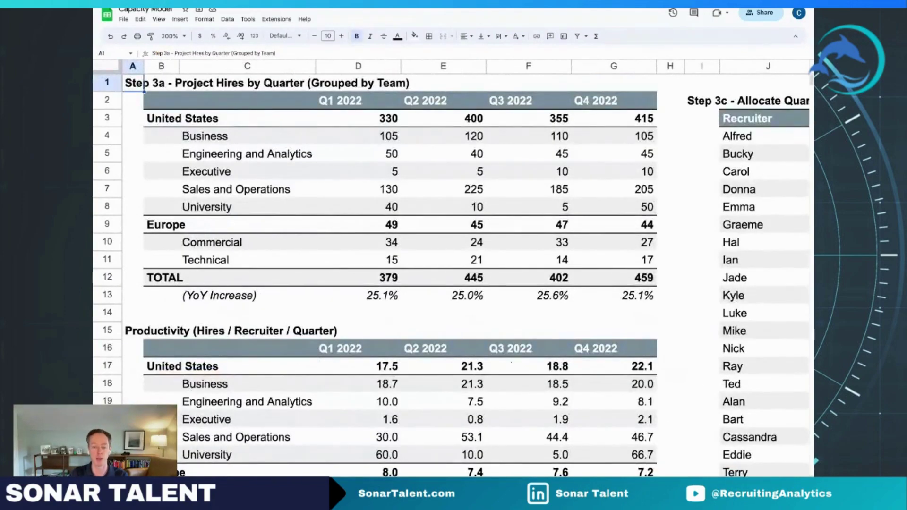
{"action": "left_click", "coordinate": [173, 105]}
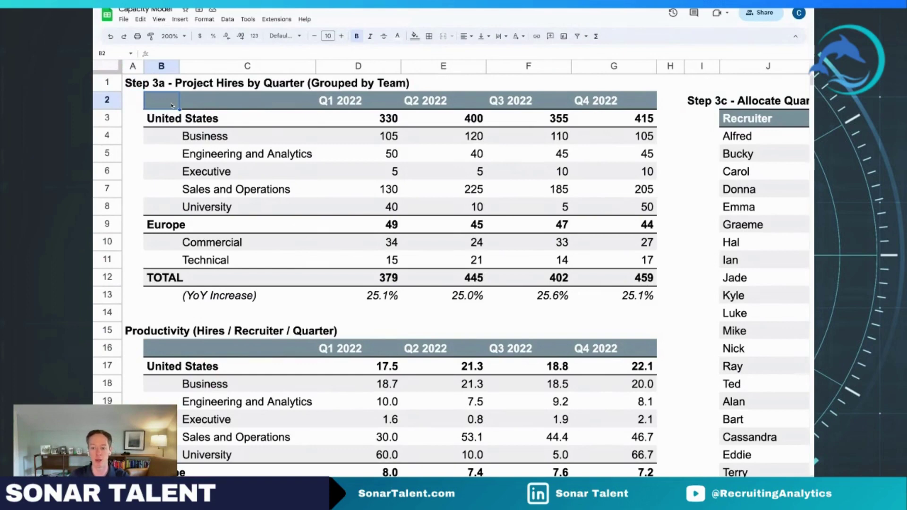
{"action": "left_click", "coordinate": [356, 104]}
{"action": "left_click", "coordinate": [191, 53]}
{"action": "key", "text": "BackSpace"}
{"action": "type", "text": "3"}
{"action": "key", "text": "Return"}
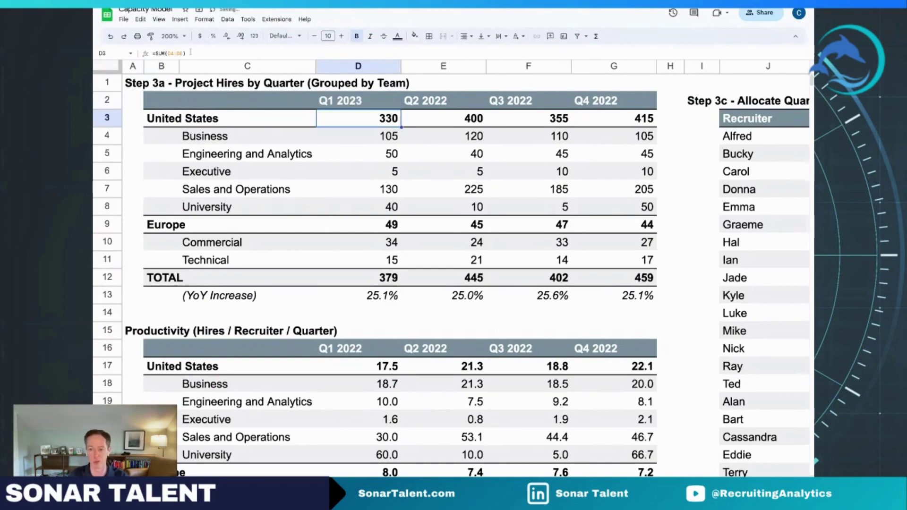
Check the YoY Increase row of the projected hires table across all four quarters.
{"action": "left_click", "coordinate": [382, 297]}
{"action": "key", "text": "shift+Right"}
{"action": "key", "text": "shift+Right"}
{"action": "key", "text": "shift+Right"}
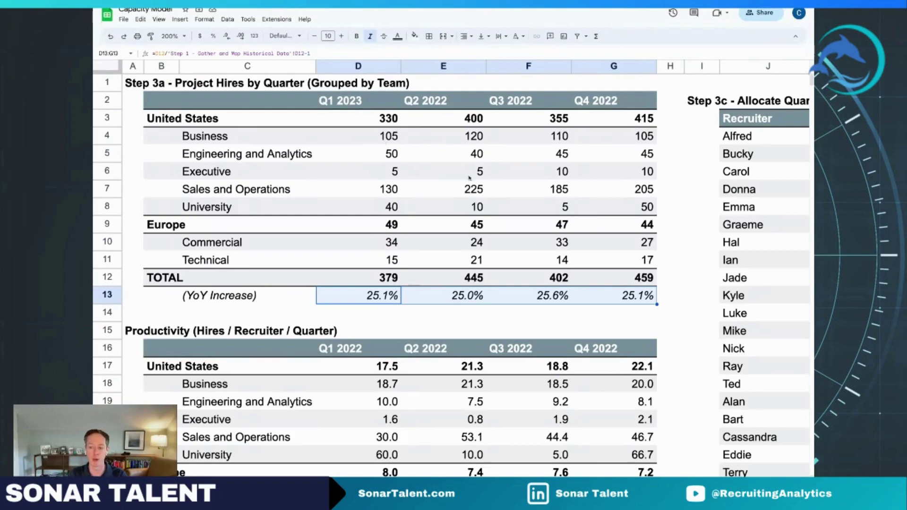
Set the remaining quarter headers of the Project Hires by Quarter table to Q2 2023, Q3 2023 and Q4 2023.
{"action": "left_click", "coordinate": [455, 101]}
{"action": "key", "text": "BackSpace"}
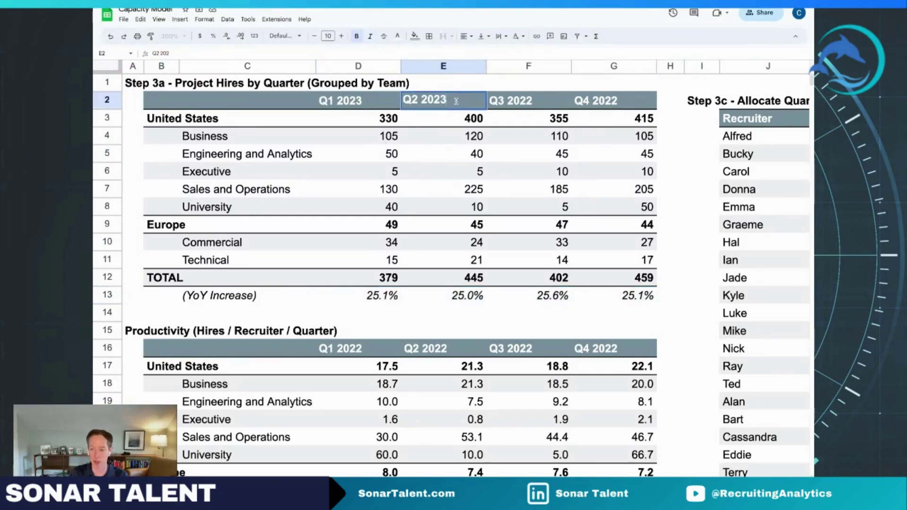
{"action": "type", "text": "3"}
{"action": "key", "text": "Tab"}
{"action": "key", "text": "BackSpace"}
{"action": "type", "text": "3"}
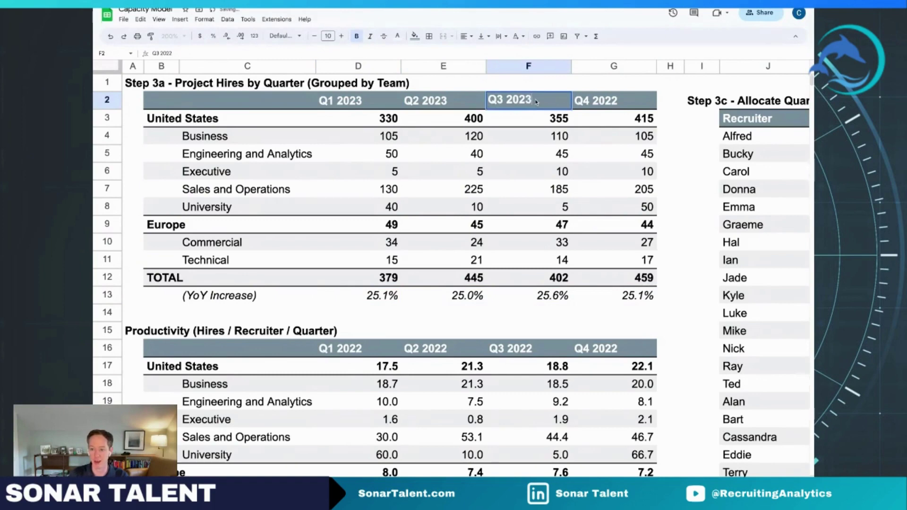
{"action": "key", "text": "Tab"}
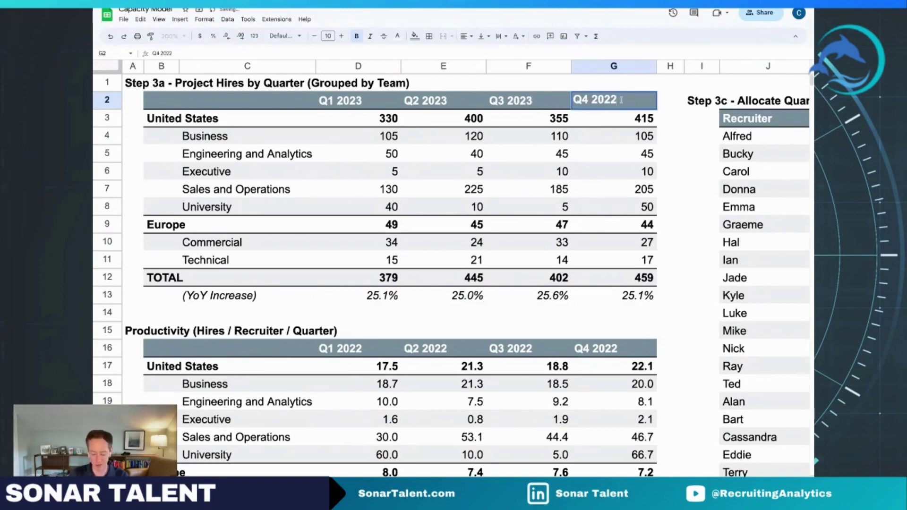
{"action": "key", "text": "BackSpace"}
{"action": "type", "text": "3"}
{"action": "key", "text": "Tab"}
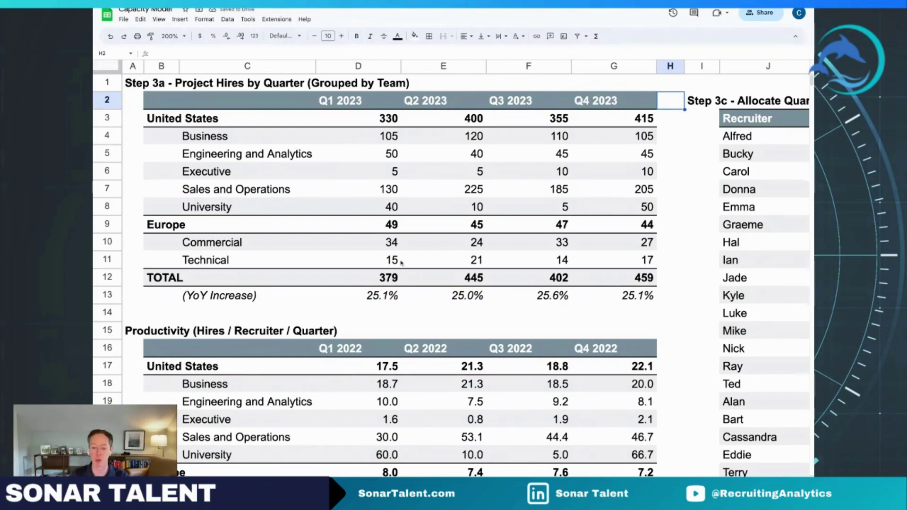
Review the Productivity table and the Step 3b Recruiting Capacity Needed table, including the formulas for the Q2 United States total and Q1 Business.
{"action": "scroll", "coordinate": [268, 303], "scroll_direction": "down", "scroll_amount": 5}
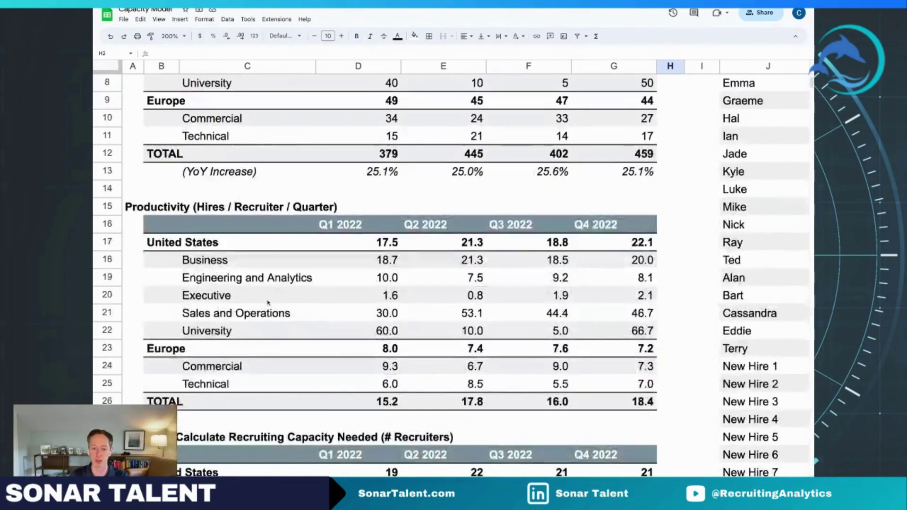
{"action": "scroll", "coordinate": [267, 302], "scroll_direction": "down", "scroll_amount": 1}
{"action": "left_click", "coordinate": [161, 189]}
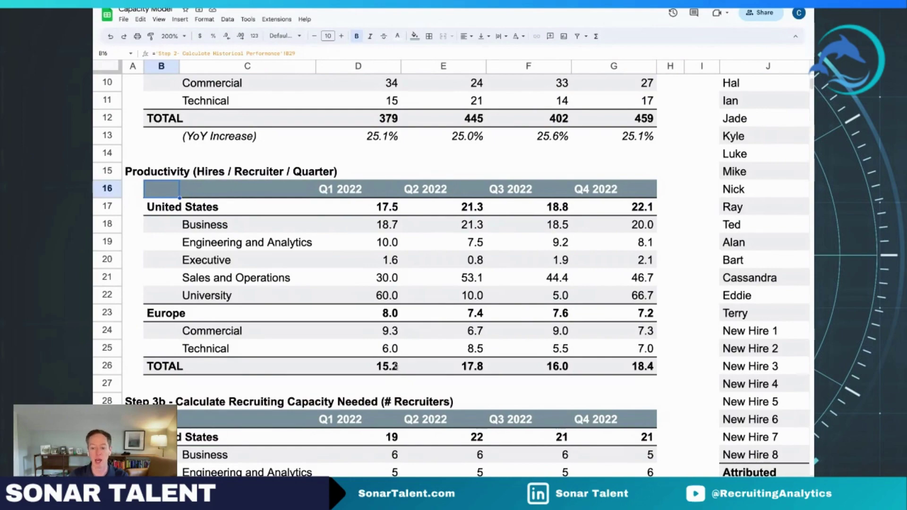
{"action": "scroll", "coordinate": [396, 366], "scroll_direction": "down", "scroll_amount": 6}
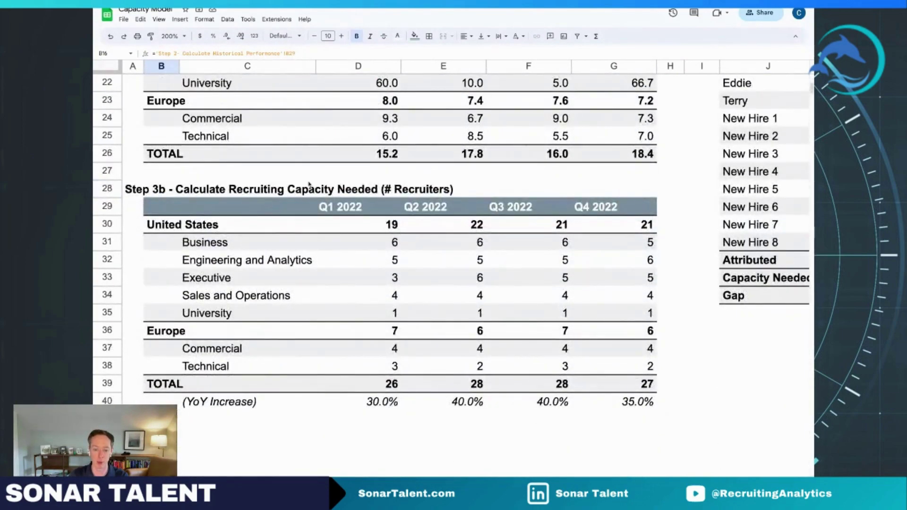
{"action": "left_click", "coordinate": [404, 231]}
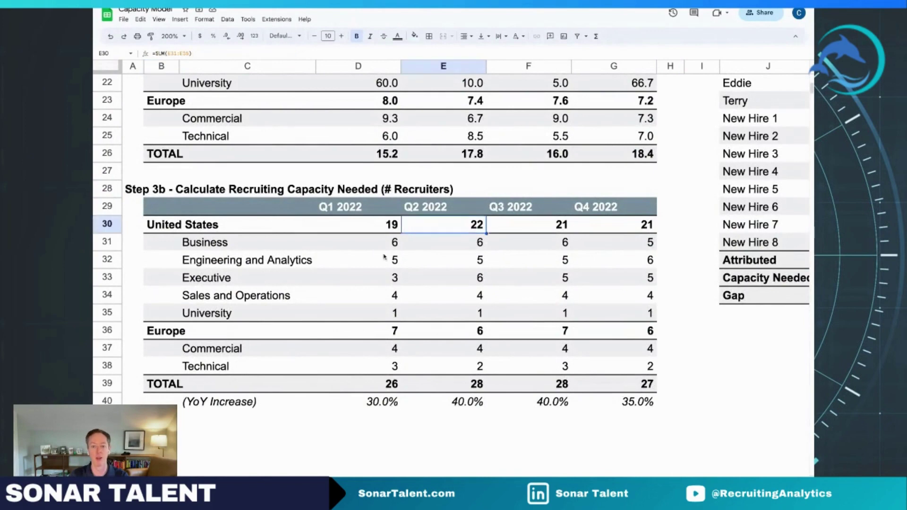
{"action": "left_click", "coordinate": [389, 245]}
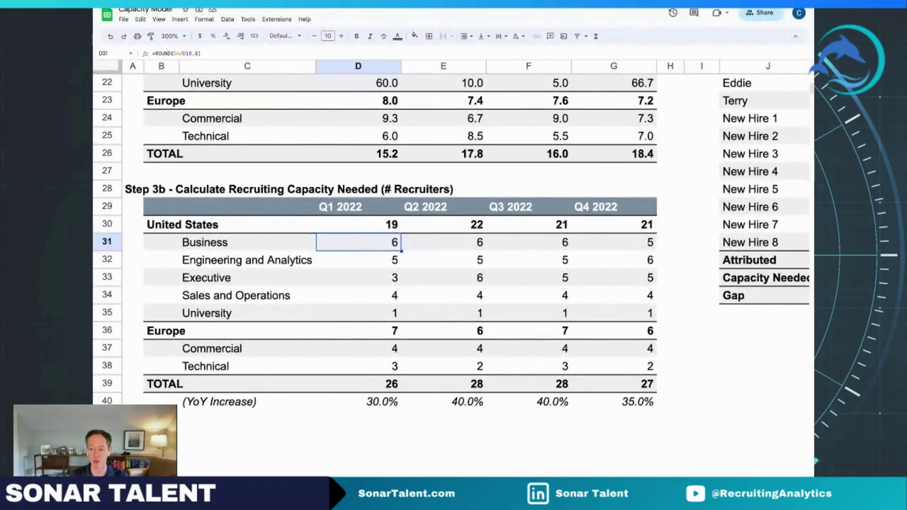
Bring the Step 3c Allocate Quarterly Recruiting Capacity table into view and set the sheet zoom to 125%.
{"action": "scroll", "coordinate": [464, 233], "scroll_direction": "right", "scroll_amount": 10}
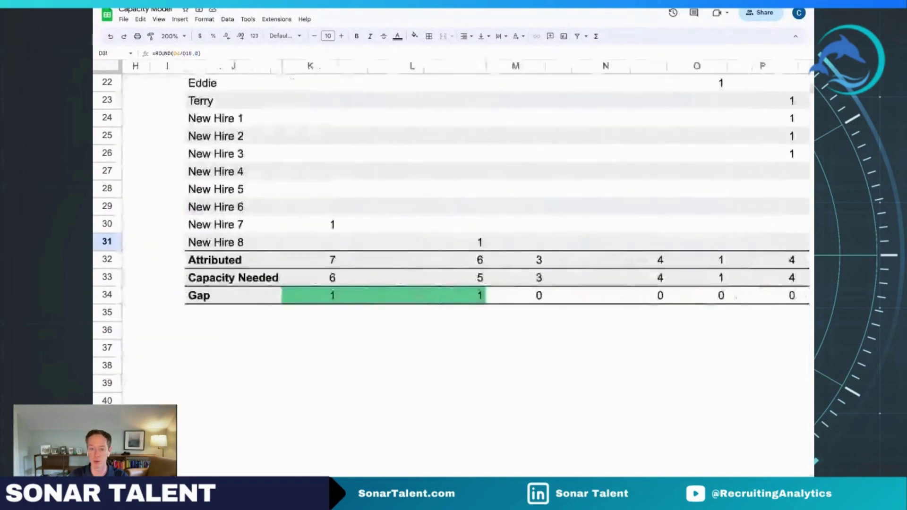
{"action": "scroll", "coordinate": [458, 227], "scroll_direction": "up", "scroll_amount": 8}
{"action": "left_click", "coordinate": [171, 35]}
{"action": "left_click", "coordinate": [175, 114]}
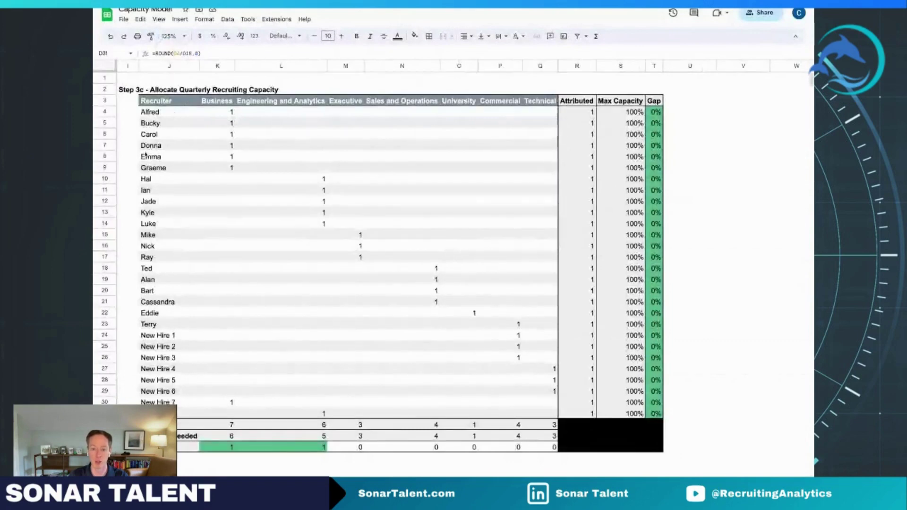
Highlight the full recruiter list, followed by the first block of Business allocations and the block of Engineering and Analytics allocations.
{"action": "left_click", "coordinate": [149, 115]}
{"action": "key", "text": "ctrl+shift+Down"}
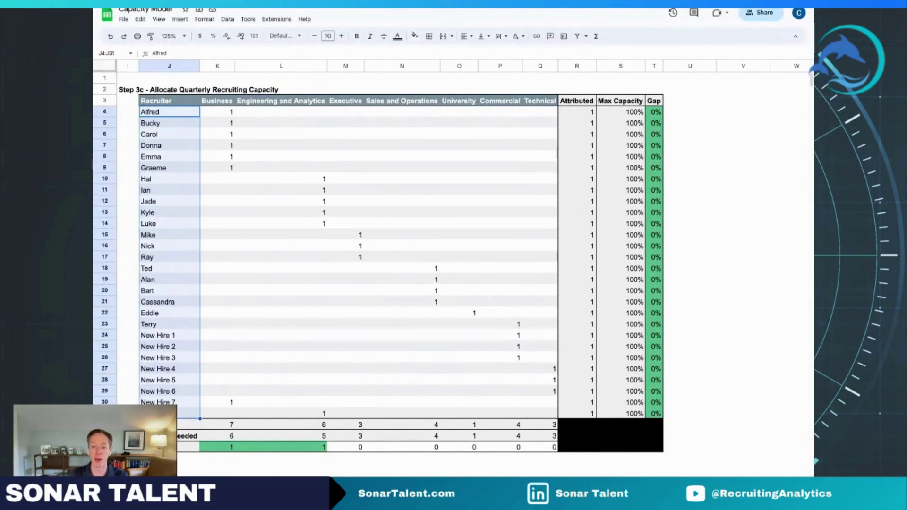
{"action": "left_click", "coordinate": [233, 111]}
{"action": "key", "text": "shift+Down"}
{"action": "key", "text": "shift+Down"}
{"action": "key", "text": "shift+Down"}
{"action": "key", "text": "shift+Down"}
{"action": "key", "text": "shift+Down"}
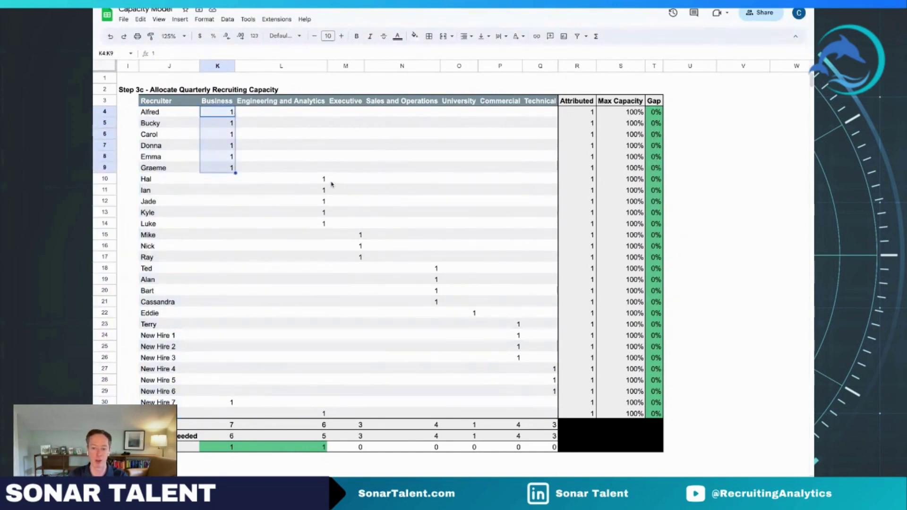
{"action": "left_click", "coordinate": [330, 182]}
{"action": "key", "text": "shift+Down"}
{"action": "left_click", "coordinate": [324, 224], "text": "shift"}
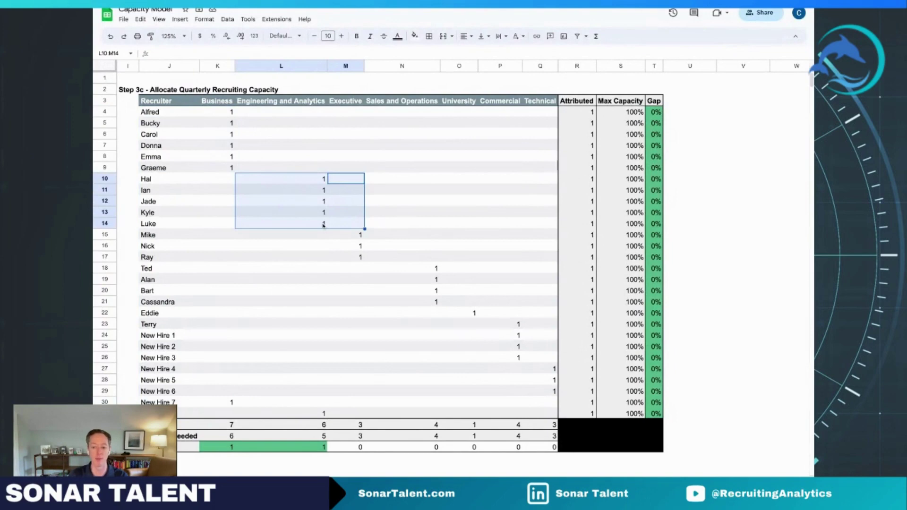
Inspect the Attributed, Capacity Needed and Gap formulas for Business, comparing them with the tables in Steps 3a and 3b.
{"action": "left_click", "coordinate": [230, 437]}
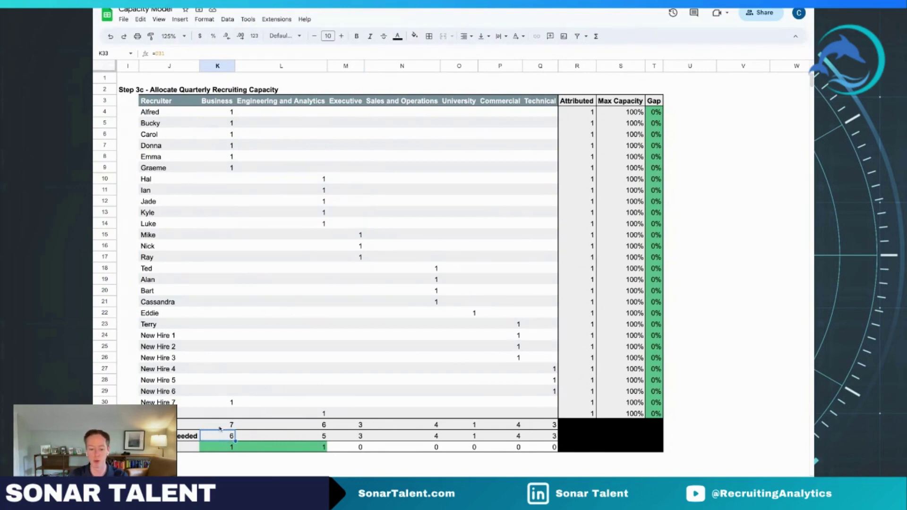
{"action": "left_click", "coordinate": [231, 426]}
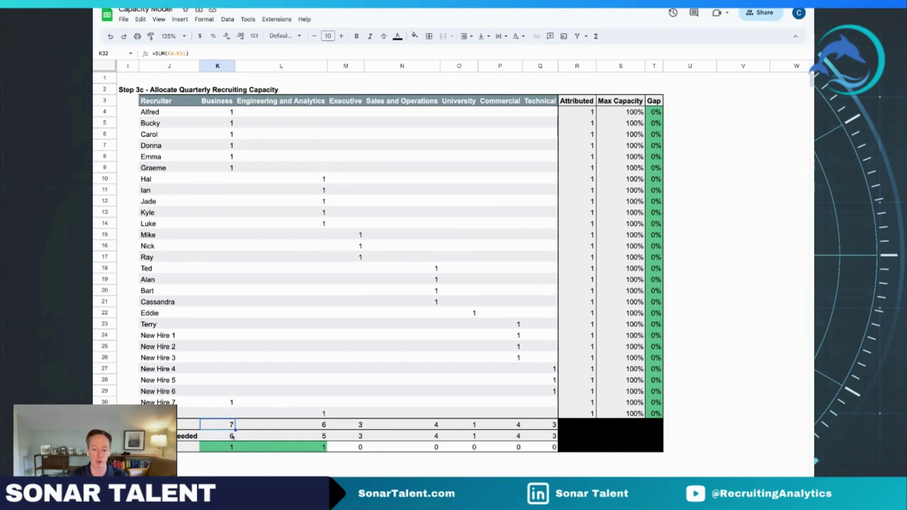
{"action": "left_click", "coordinate": [232, 437]}
{"action": "scroll", "coordinate": [349, 440], "scroll_direction": "left", "scroll_amount": 10}
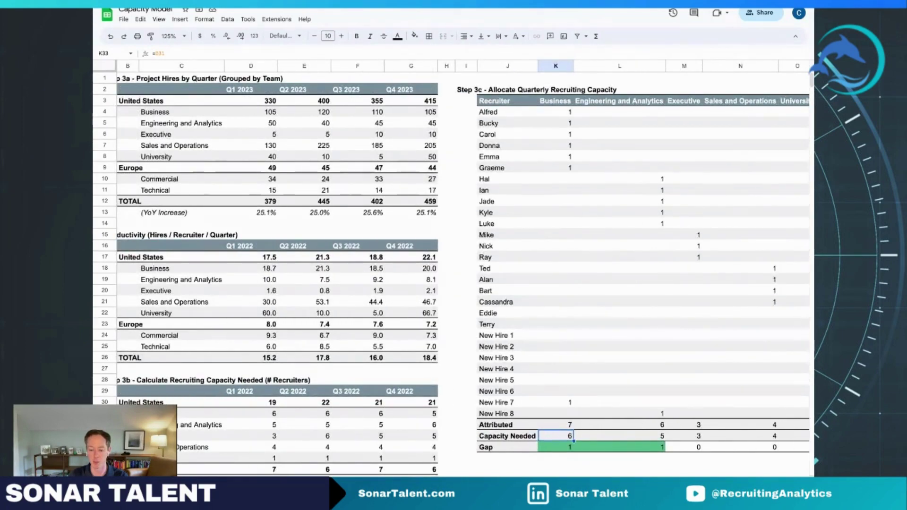
{"action": "scroll", "coordinate": [454, 265], "scroll_direction": "right", "scroll_amount": 8}
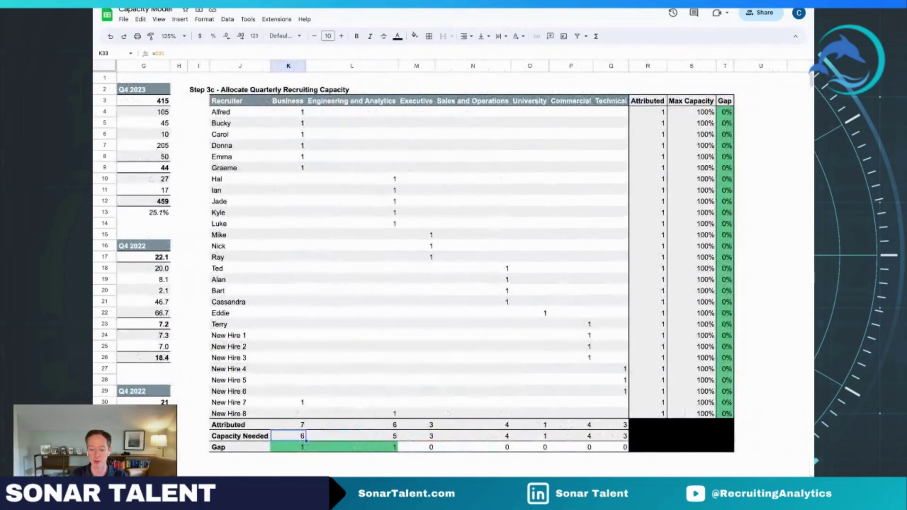
{"action": "left_click", "coordinate": [304, 451]}
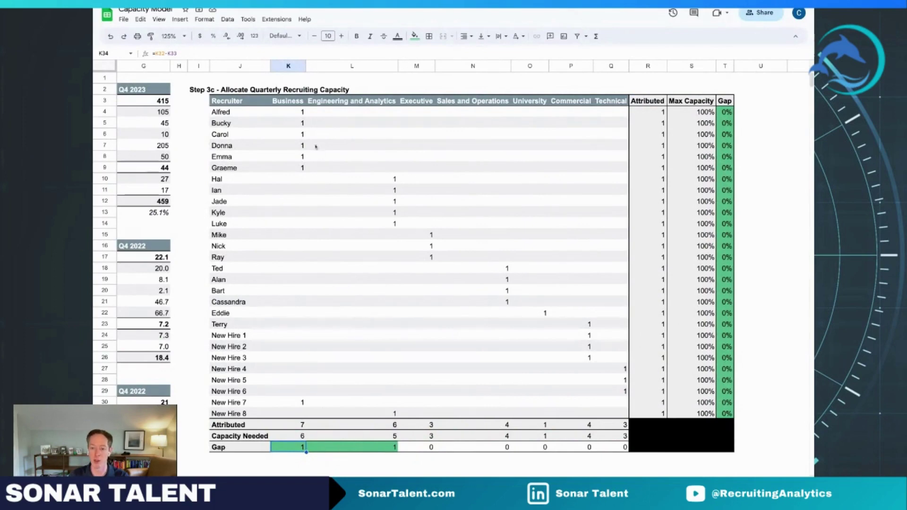
Clear the Business allocations of the first two recruiters and check the Business Attributed and Capacity Needed cells.
{"action": "left_click_drag", "start_coordinate": [303, 112], "coordinate": [303, 123]}
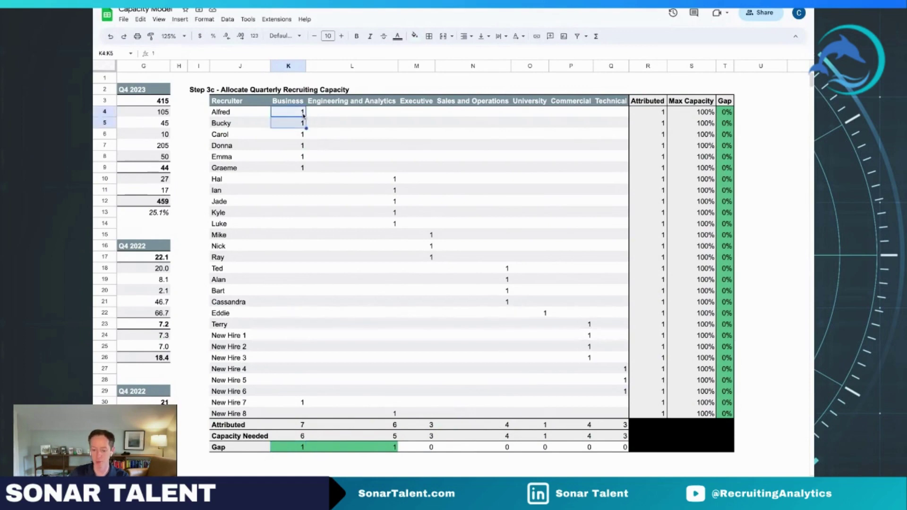
{"action": "key", "text": "Delete"}
{"action": "left_click", "coordinate": [297, 427]}
{"action": "key", "text": "Down"}
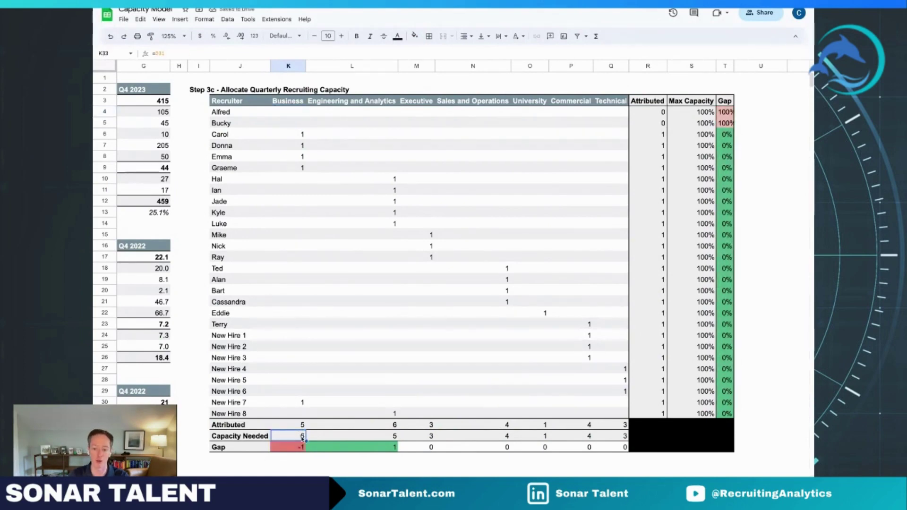
Restore the Business allocation of 1 for each of the first two recruiters.
{"action": "left_click", "coordinate": [297, 113]}
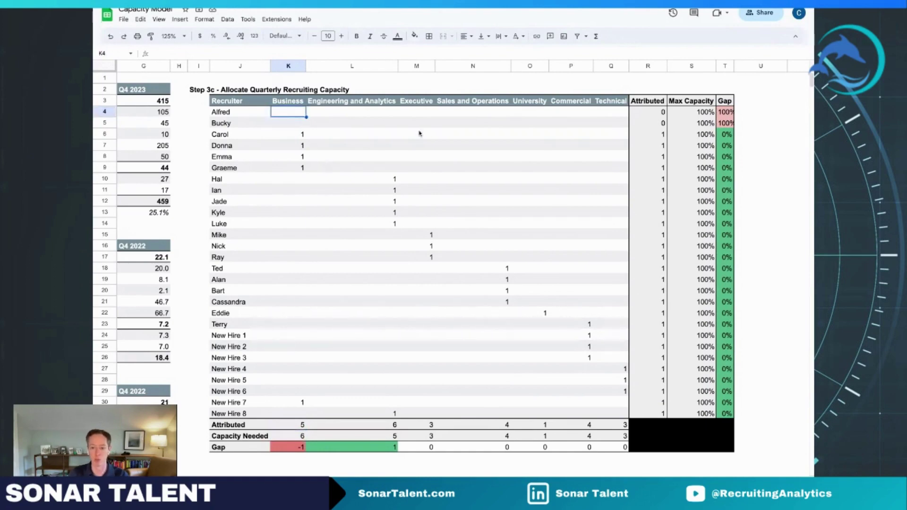
{"action": "type", "text": "1"}
{"action": "key", "text": "Return"}
{"action": "type", "text": "1"}
{"action": "key", "text": "Return"}
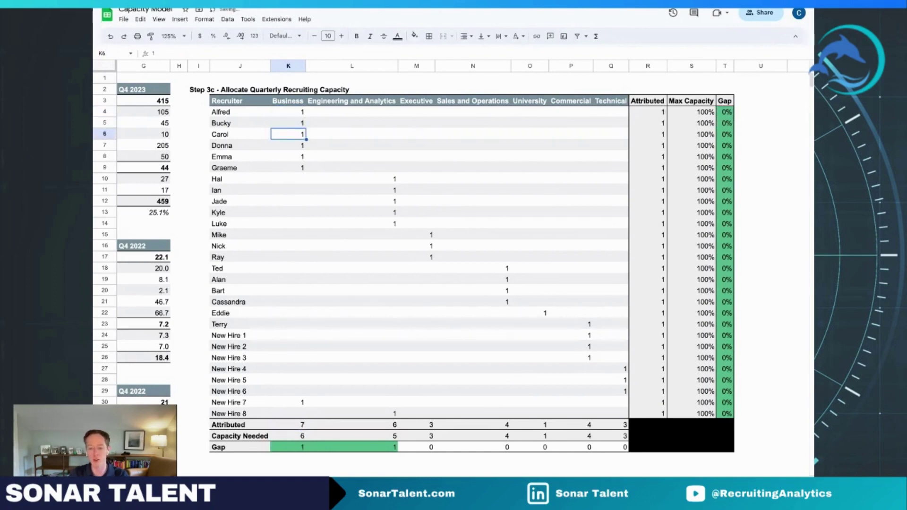